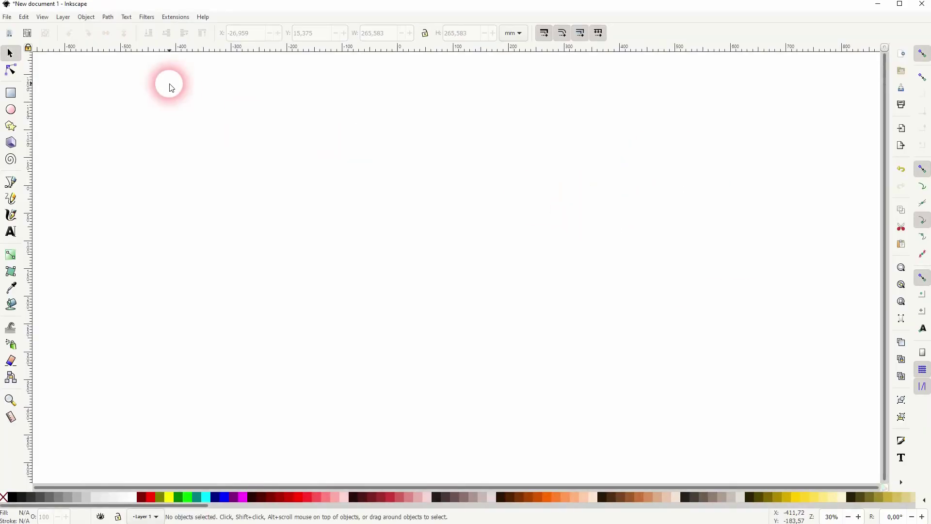
Open the Extensions menu to reach the Render category with Wireframe Sphere.
{"action": "left_click", "coordinate": [175, 17]}
{"action": "mouse_move", "coordinate": [183, 169]}
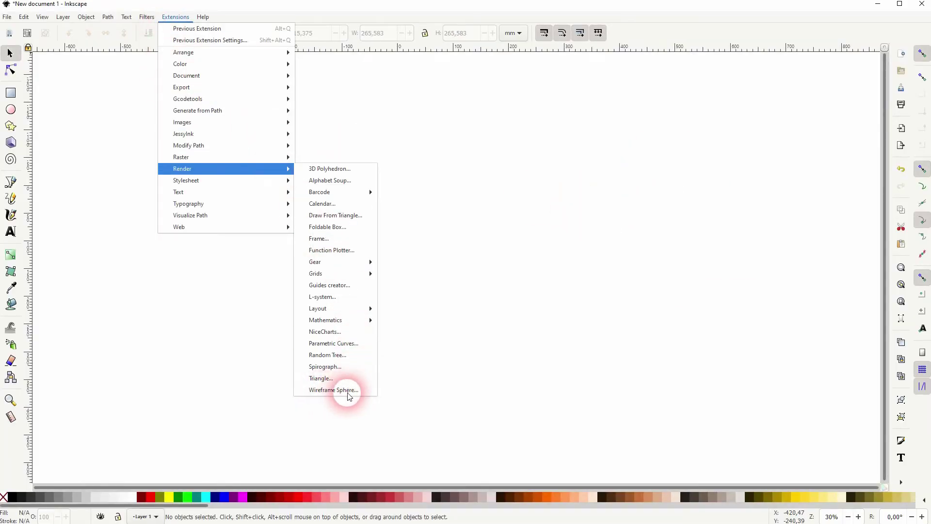
Launch Wireframe Sphere, move its dialog to the upper right, and enable Live preview.
{"action": "left_click", "coordinate": [360, 397]}
{"action": "mouse_move", "coordinate": [484, 203]}
{"action": "left_mouse_down"}
{"action": "mouse_move", "coordinate": [810, 98]}
{"action": "mouse_move", "coordinate": [831, 78]}
{"action": "left_mouse_up"}
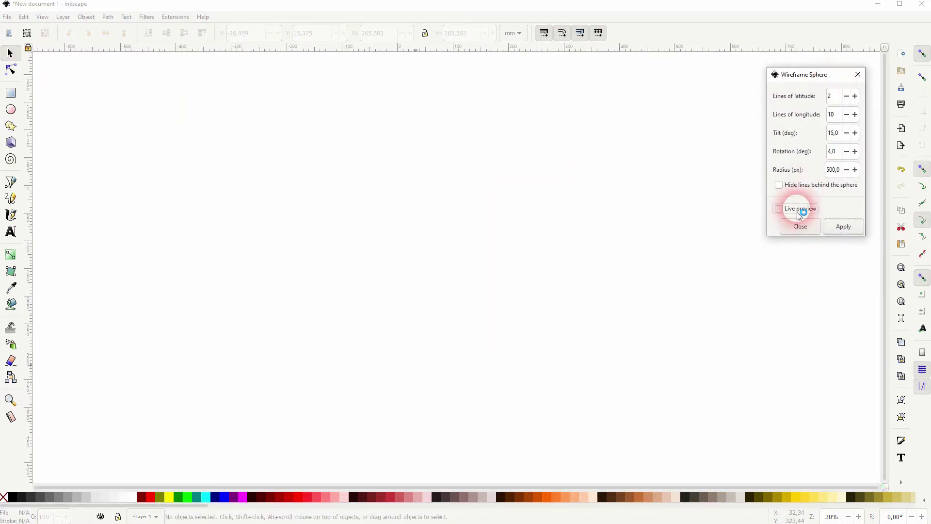
{"action": "left_click", "coordinate": [818, 212]}
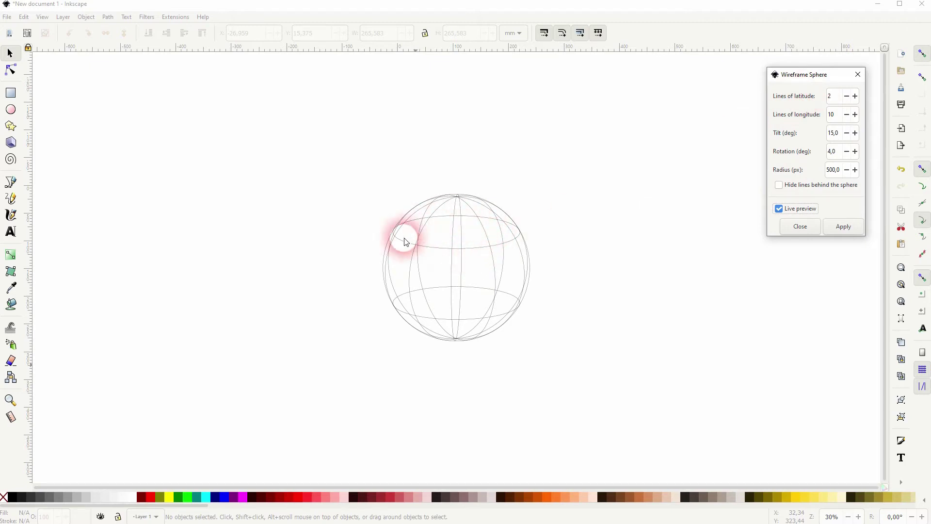
Enter 16 latitude and 26 longitude lines, then toggle hiding back lines on and off.
{"action": "double_click", "coordinate": [840, 99]}
{"action": "type", "text": "16"}
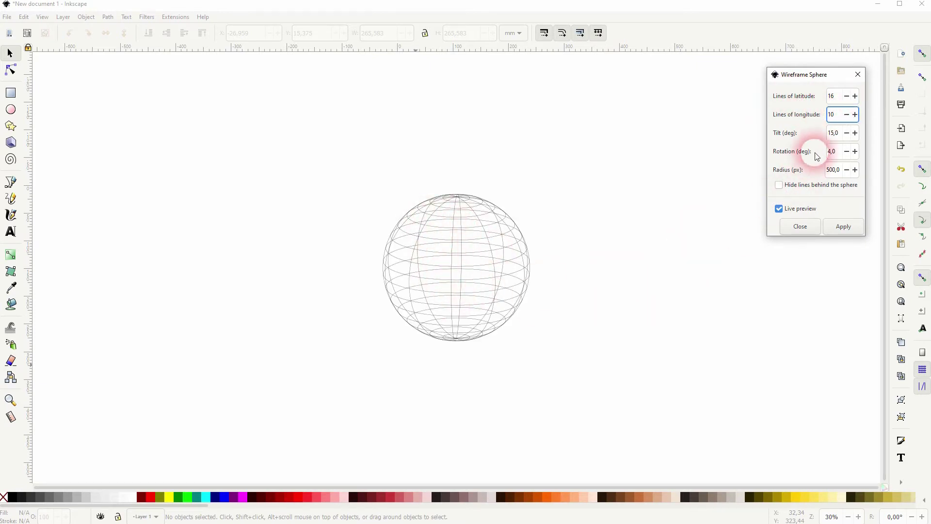
{"action": "left_click", "coordinate": [835, 115]}
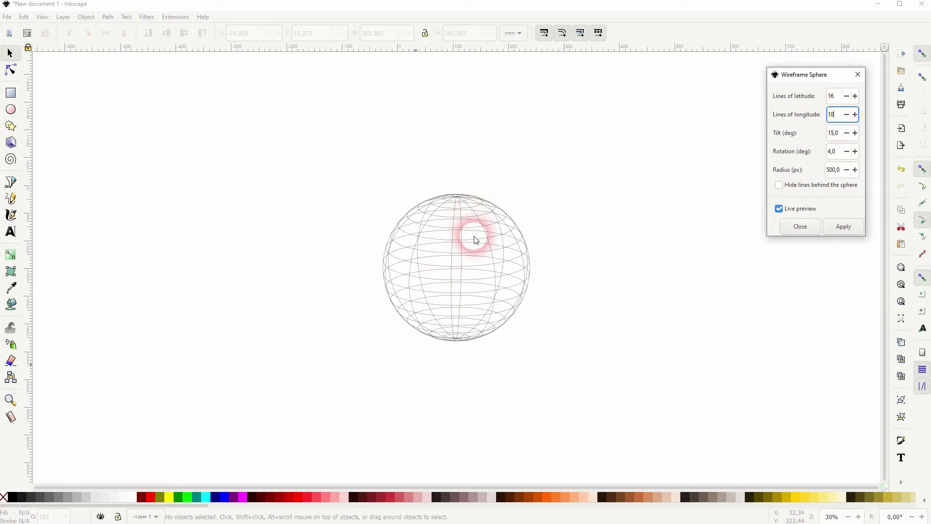
{"action": "double_click", "coordinate": [831, 114]}
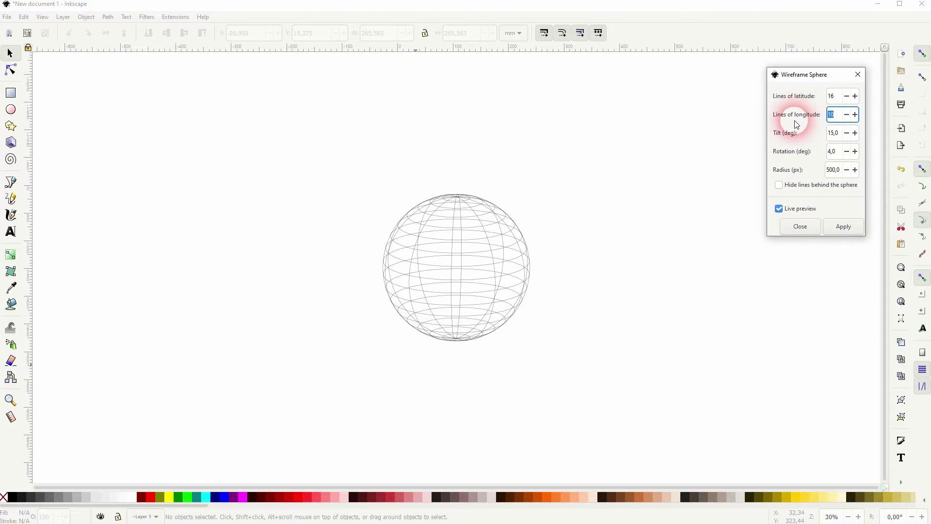
{"action": "type", "text": "26"}
{"action": "left_click", "coordinate": [839, 133]}
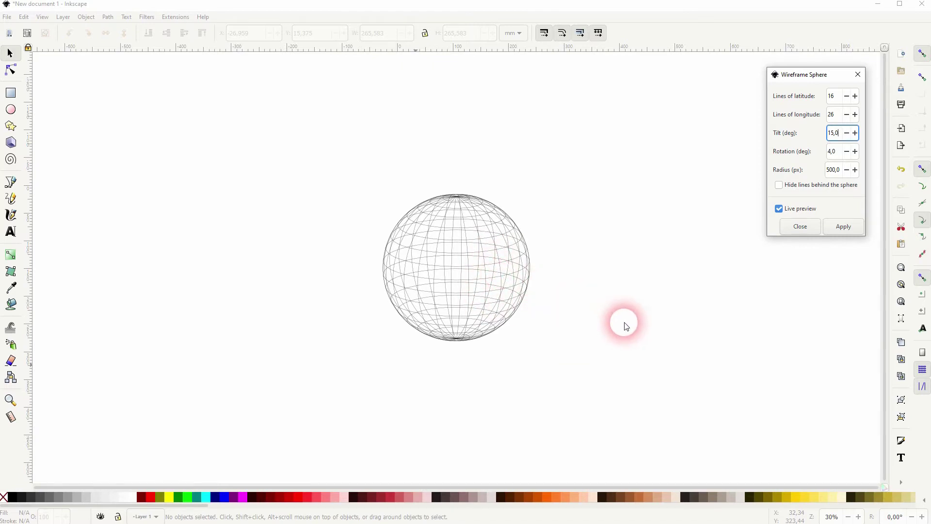
{"action": "left_click", "coordinate": [780, 185]}
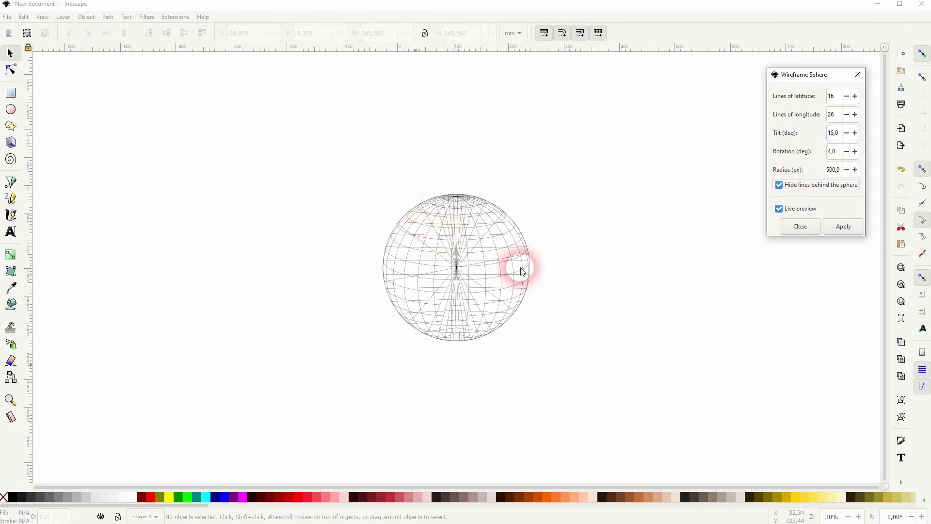
{"action": "left_click", "coordinate": [779, 187]}
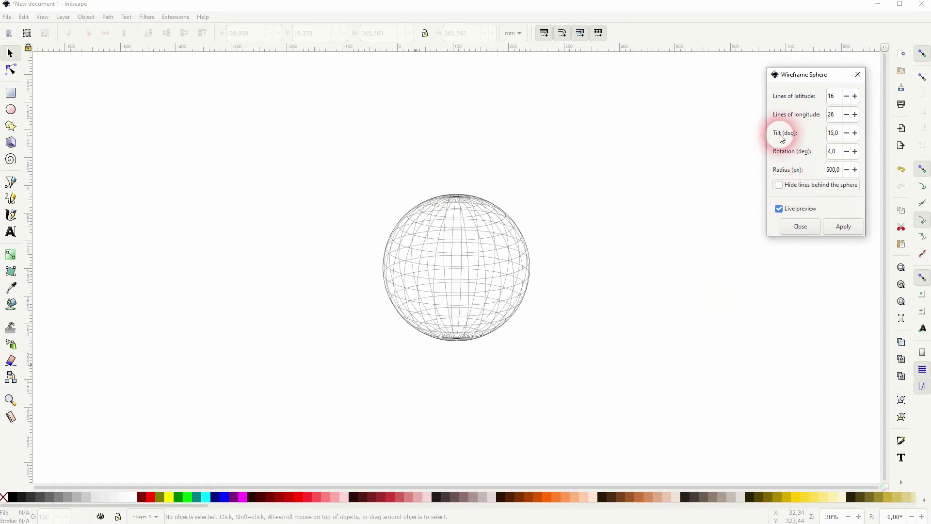
Try Tilt values 0 and 90°, then settle on a 40° tilt.
{"action": "double_click", "coordinate": [844, 137]}
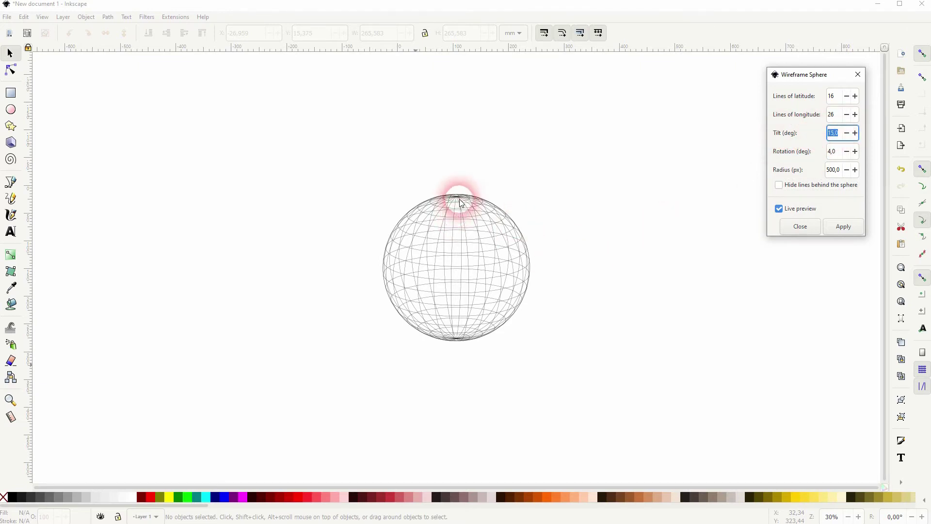
{"action": "type", "text": "0"}
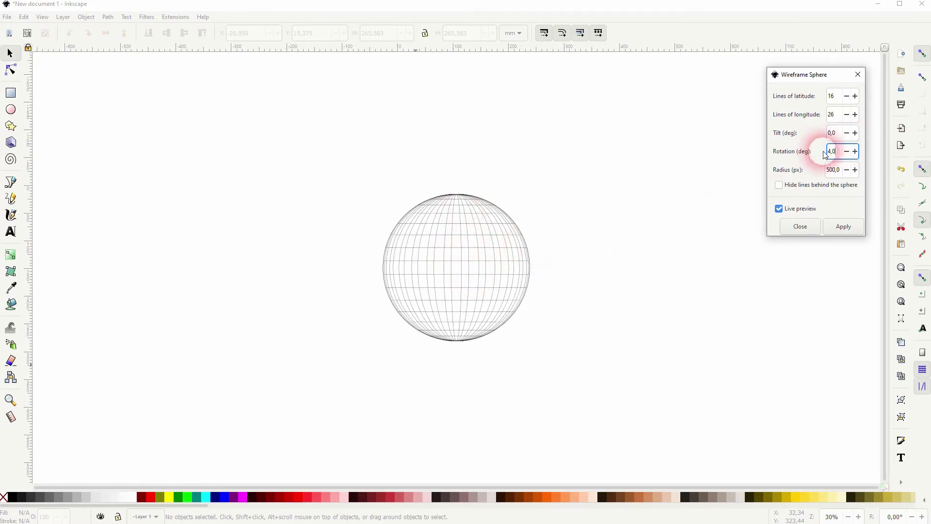
{"action": "left_click_drag", "start_coordinate": [838, 136], "coordinate": [815, 138]}
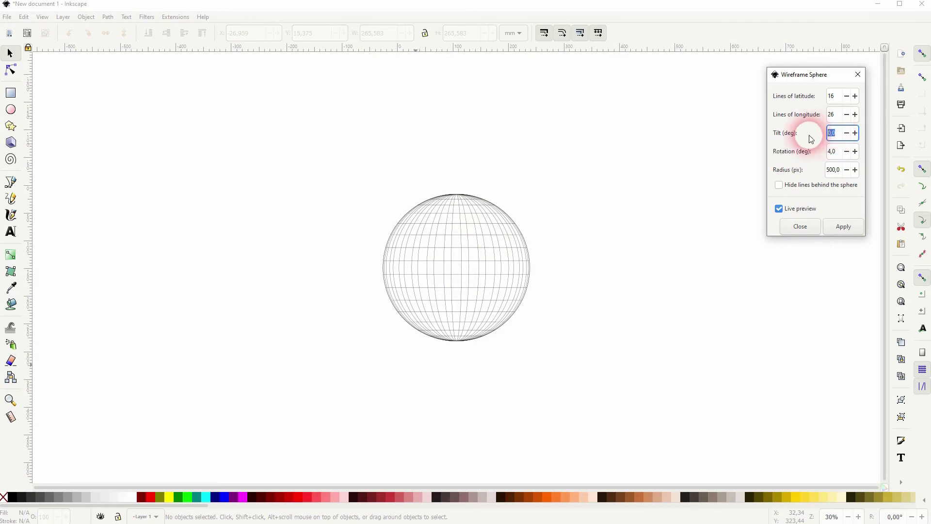
{"action": "type", "text": "90"}
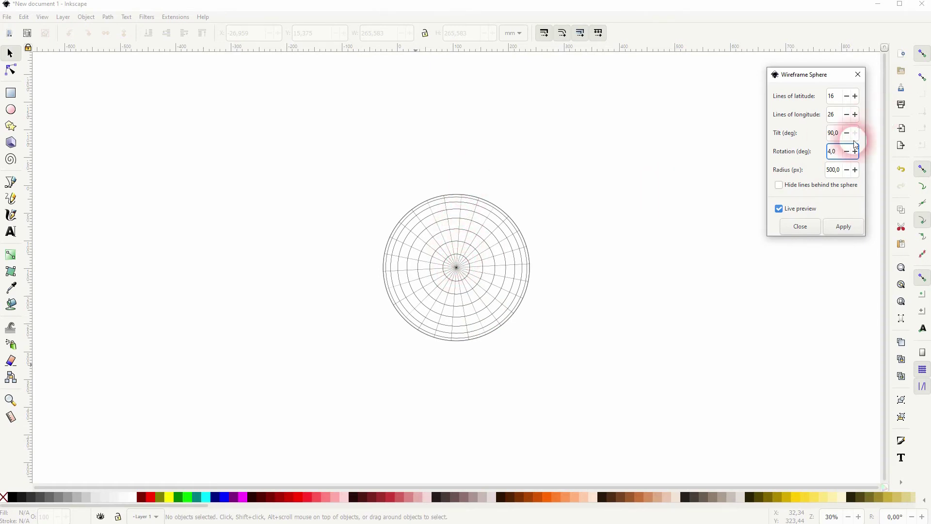
{"action": "left_click_drag", "start_coordinate": [843, 138], "coordinate": [813, 139]}
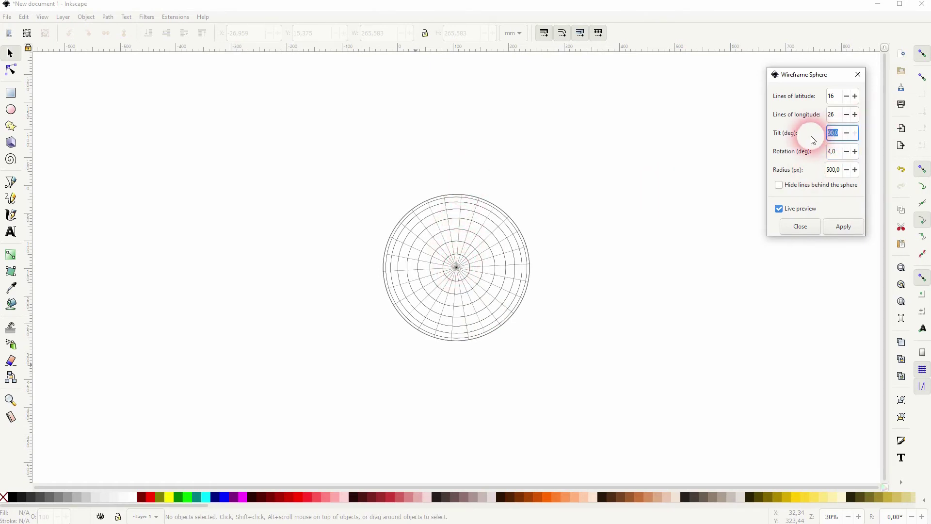
{"action": "type", "text": "40"}
{"action": "left_click", "coordinate": [846, 151]}
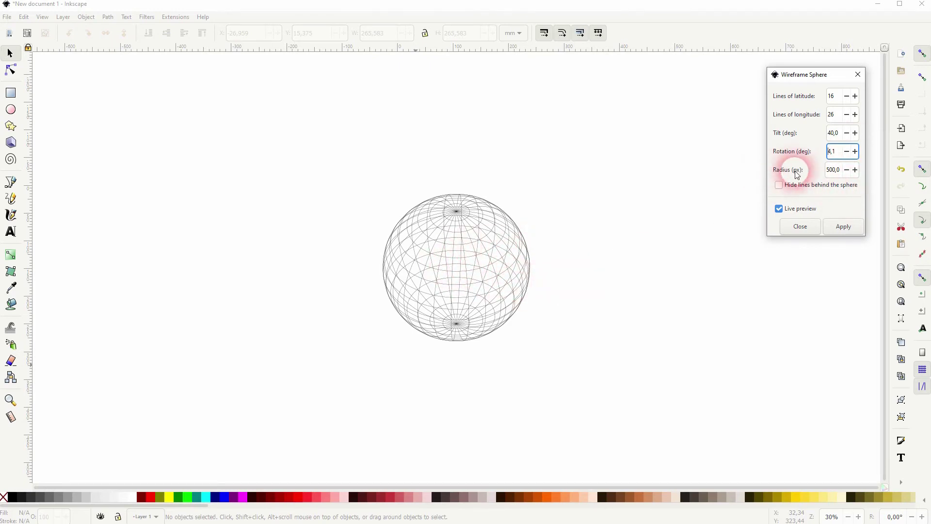
Enlarge the sphere radius to 600 px and lower the tilt to 20°.
{"action": "left_click", "coordinate": [833, 171]}
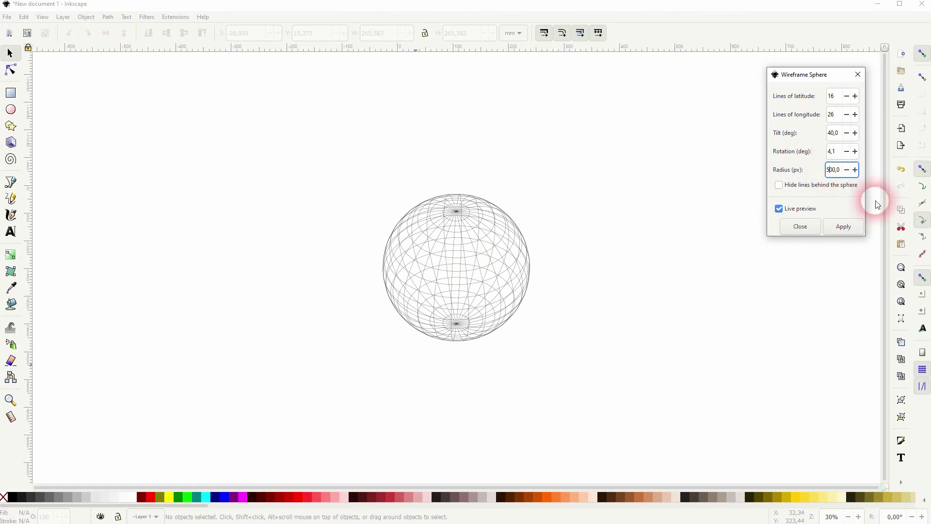
{"action": "type", "text": "200"}
{"action": "key", "text": "Return"}
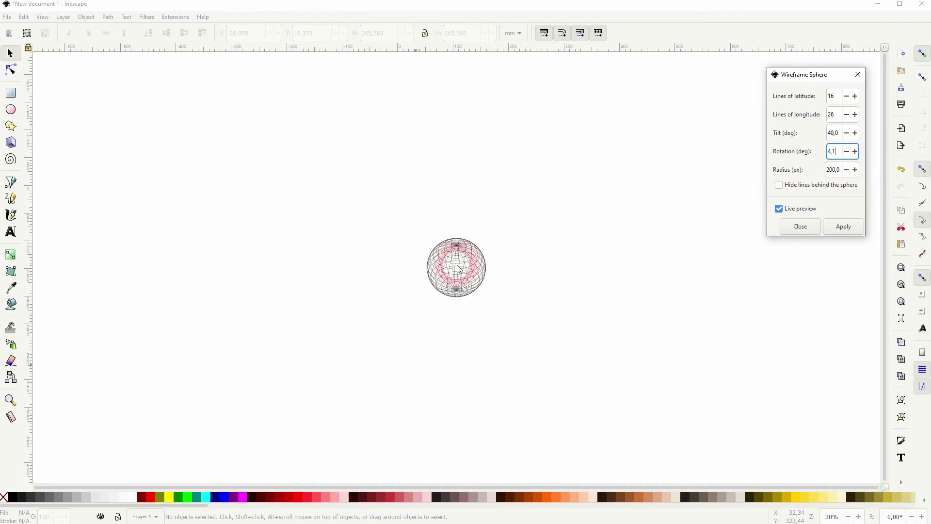
{"action": "left_click_drag", "start_coordinate": [834, 172], "coordinate": [805, 176]}
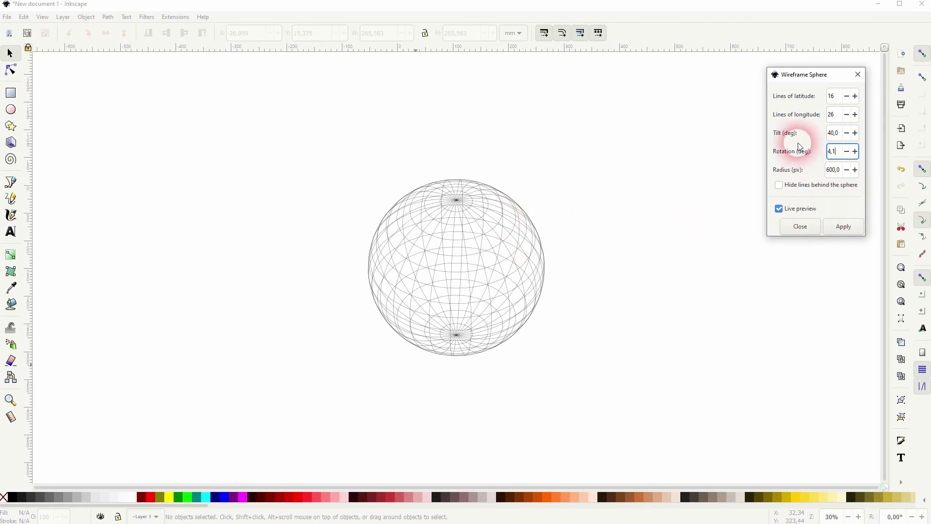
{"action": "left_click_drag", "start_coordinate": [841, 134], "coordinate": [791, 139]}
{"action": "type", "text": "2"}
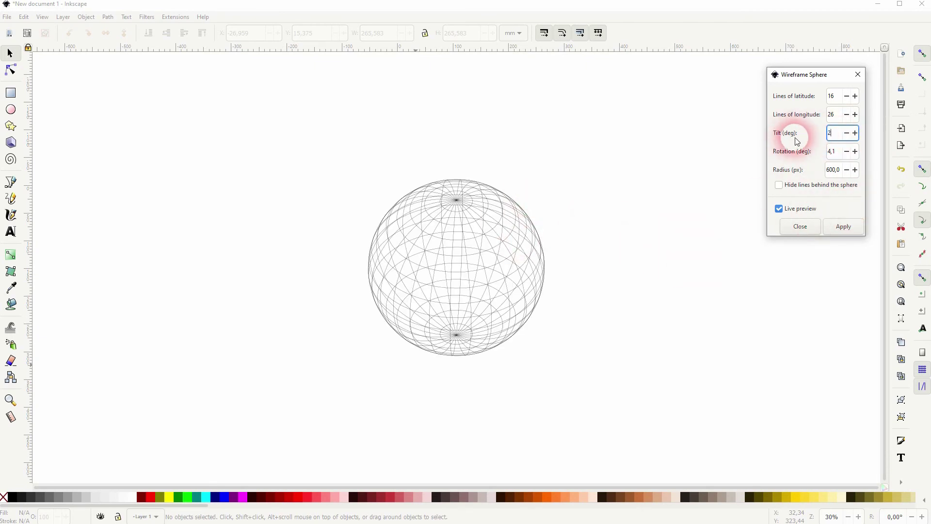
{"action": "type", "text": "0"}
{"action": "left_click", "coordinate": [837, 153]}
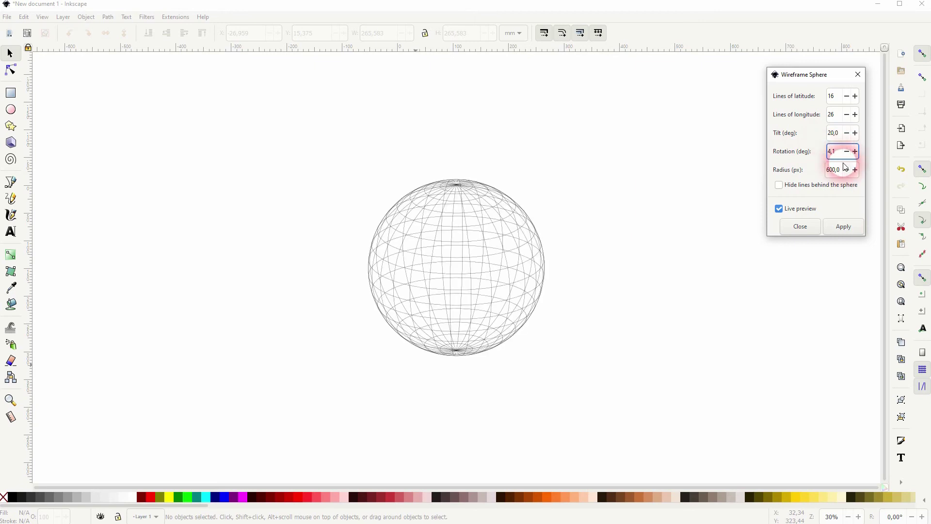
Close the Wireframe Sphere dialog, select the sphere group, and give it a dark red stroke.
{"action": "left_click", "coordinate": [848, 228]}
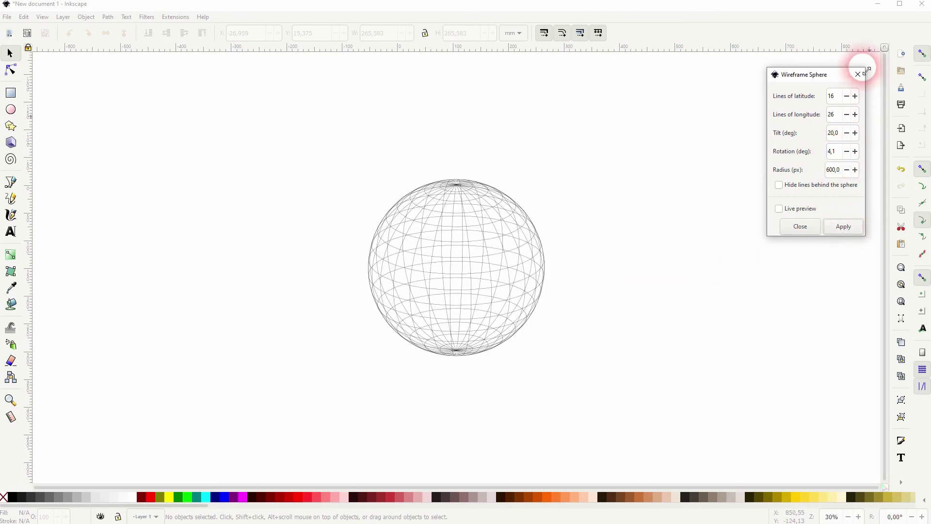
{"action": "left_click", "coordinate": [858, 74]}
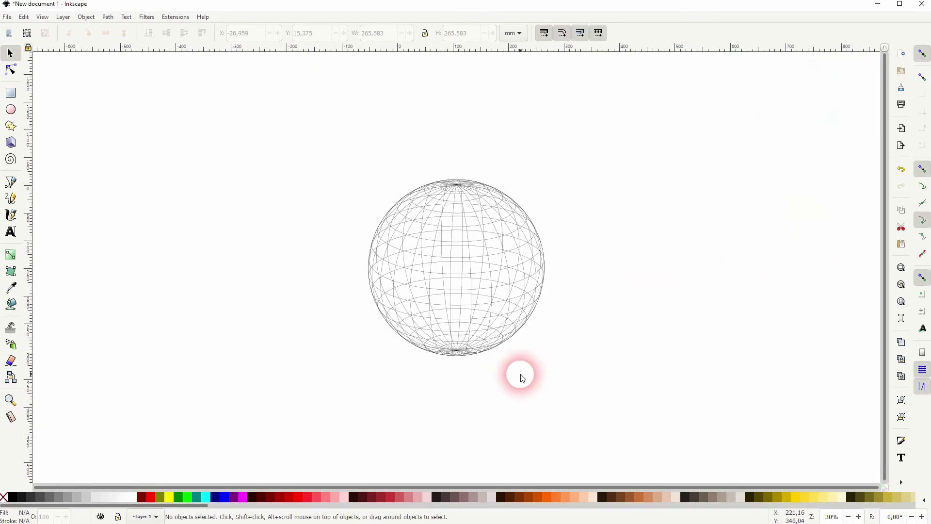
{"action": "left_click", "coordinate": [471, 274]}
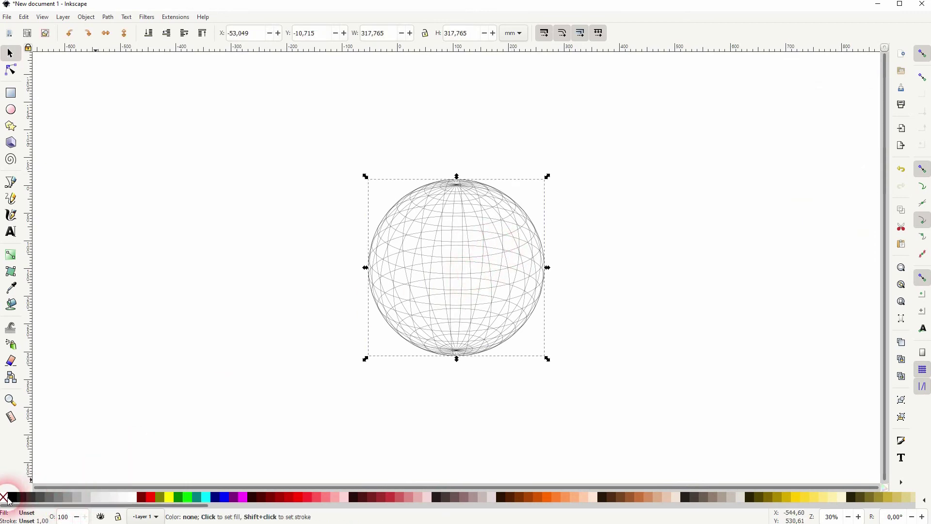
{"action": "left_click", "coordinate": [26, 514]}
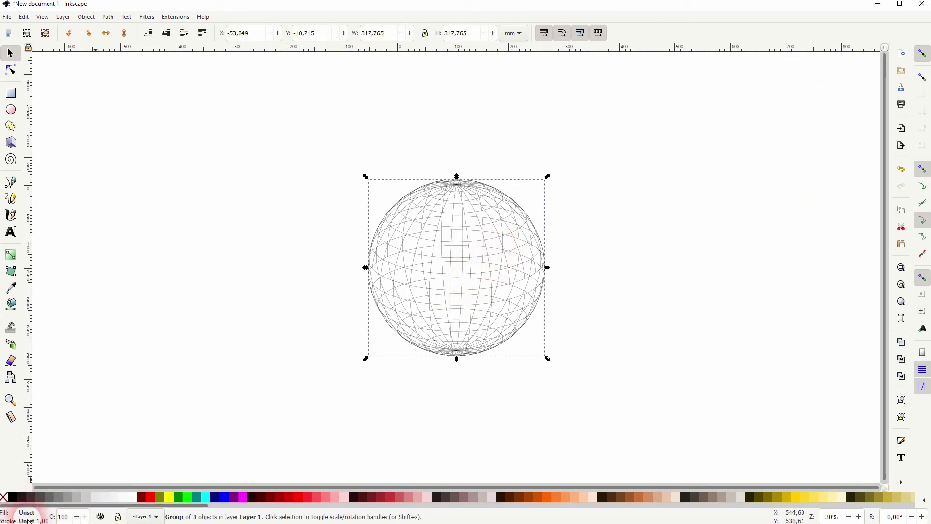
{"action": "left_click", "coordinate": [141, 497], "text": "shift"}
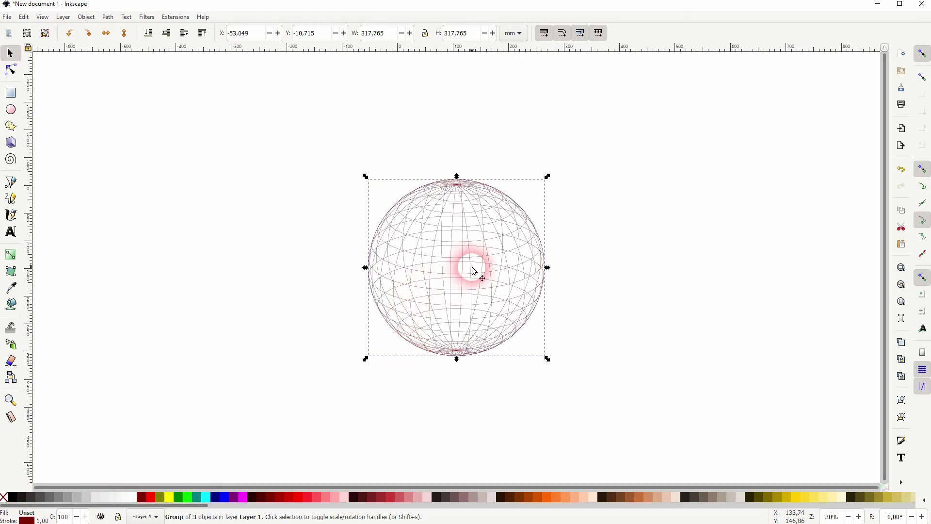
{"action": "left_click", "coordinate": [86, 17]}
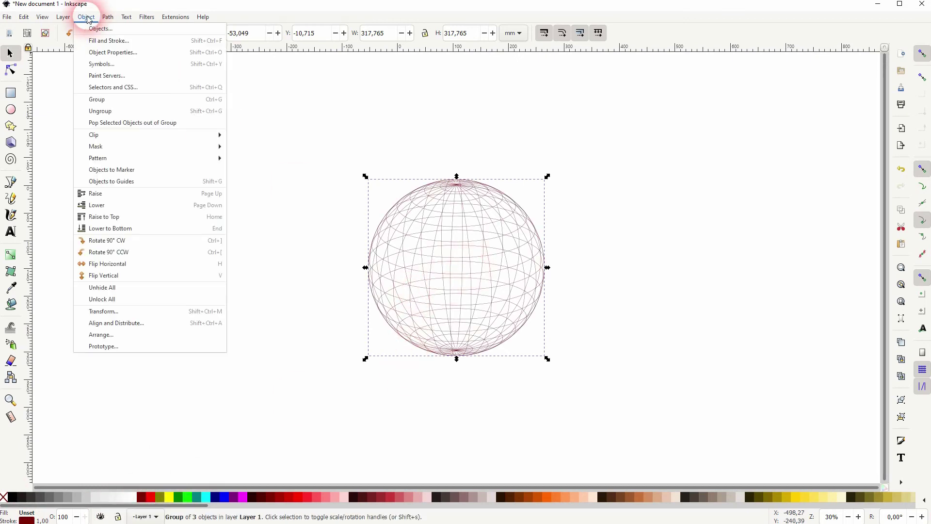
In Fill and Stroke, try stroke widths 10, 5 and 2, settling on 1 mm.
{"action": "left_click", "coordinate": [124, 43]}
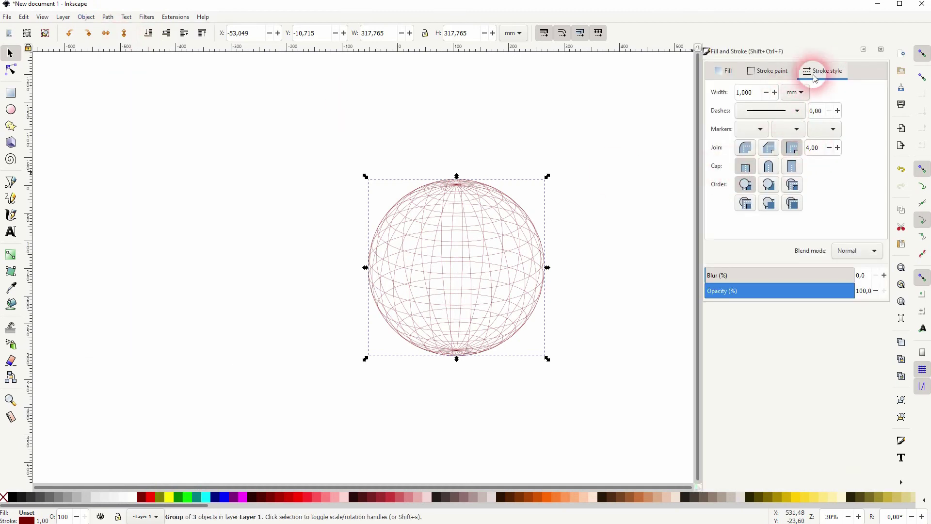
{"action": "double_click", "coordinate": [750, 92]}
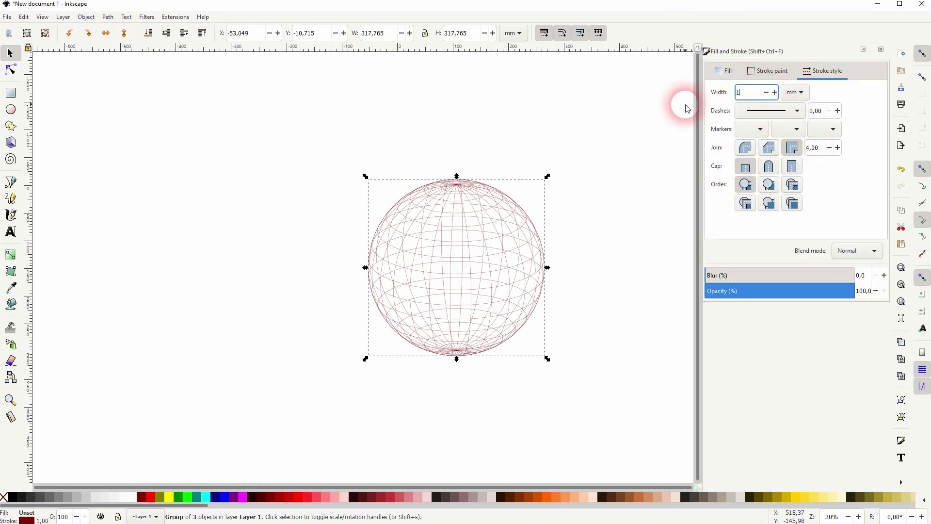
{"action": "type", "text": "0"}
{"action": "key", "text": "Return"}
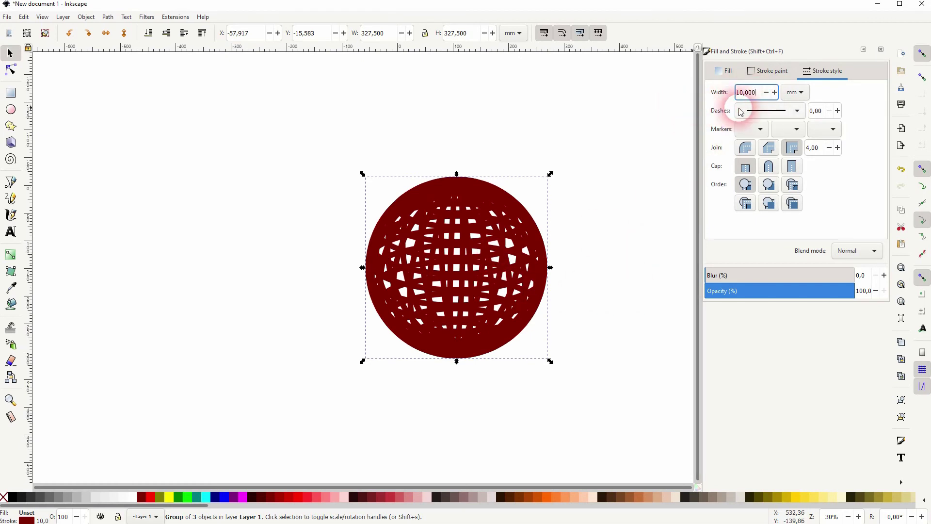
{"action": "type", "text": "5,000"}
{"action": "key", "text": "Return"}
{"action": "double_click", "coordinate": [747, 91]}
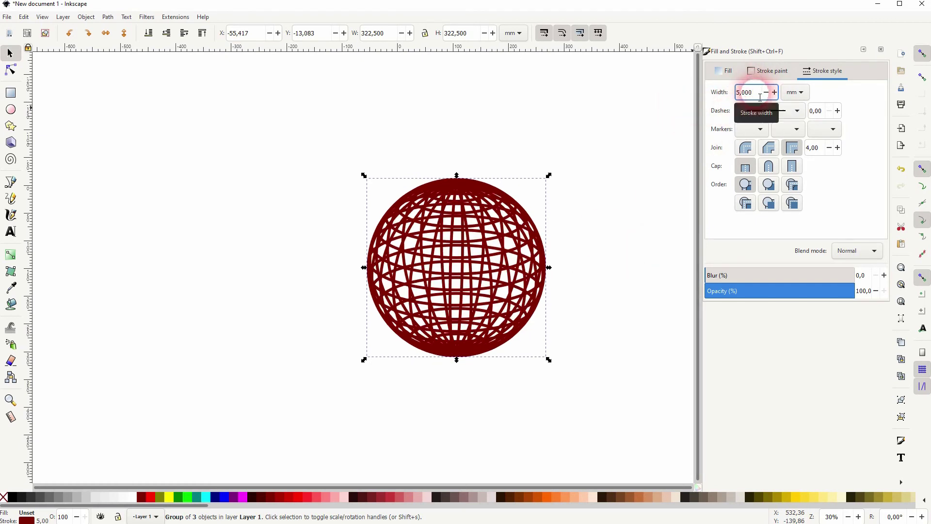
{"action": "type", "text": "2"}
{"action": "key", "text": "Return"}
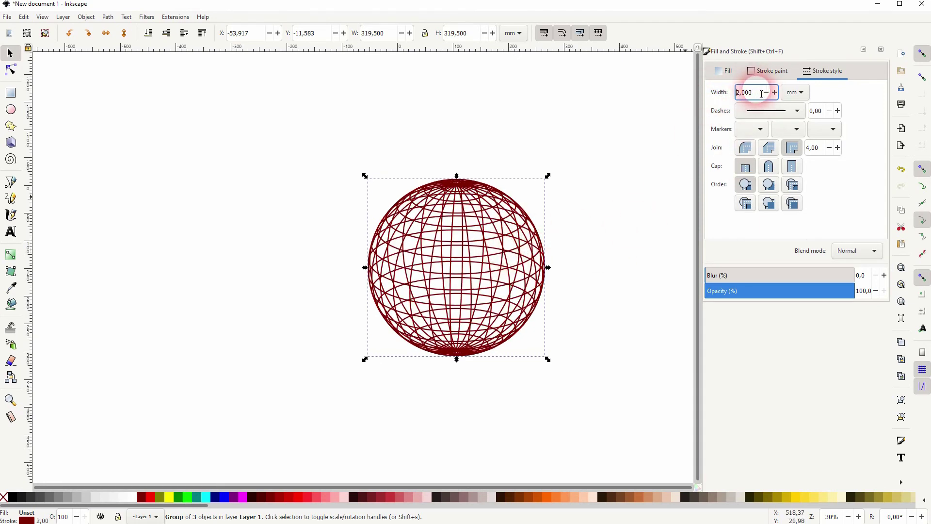
{"action": "left_click_drag", "start_coordinate": [764, 93], "coordinate": [726, 102]}
{"action": "type", "text": "1,000"}
{"action": "key", "text": "Return"}
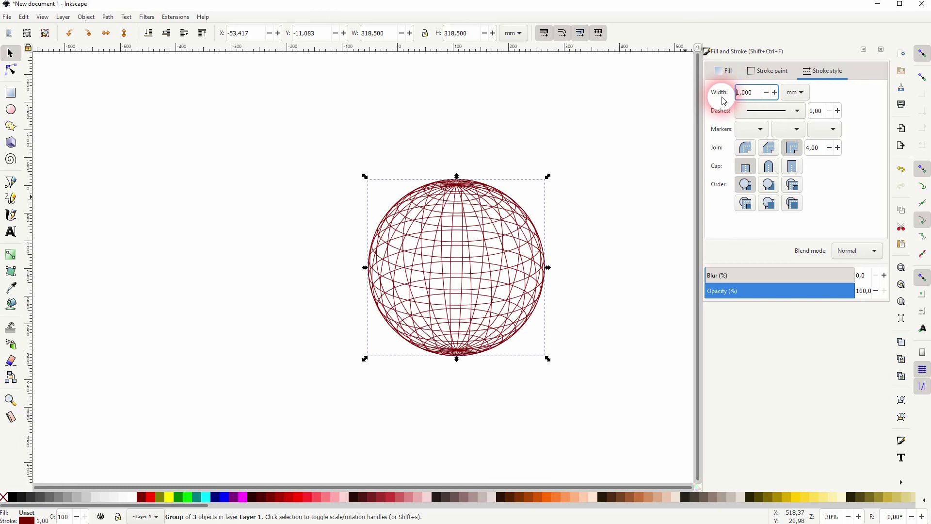
Make the sphere's stroke black, close the Fill and Stroke dock, and deselect it.
{"action": "left_click", "coordinate": [11, 500], "text": "shift"}
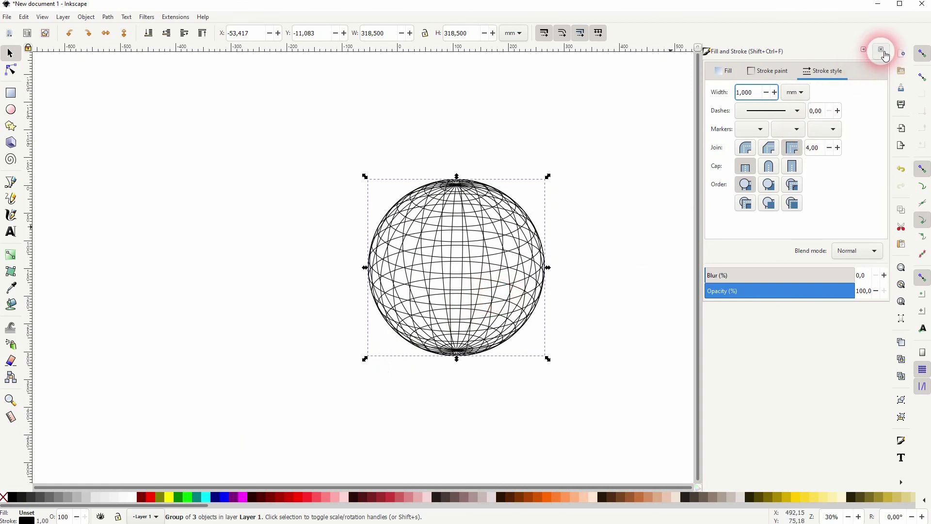
{"action": "left_click", "coordinate": [881, 50]}
{"action": "left_click", "coordinate": [650, 324]}
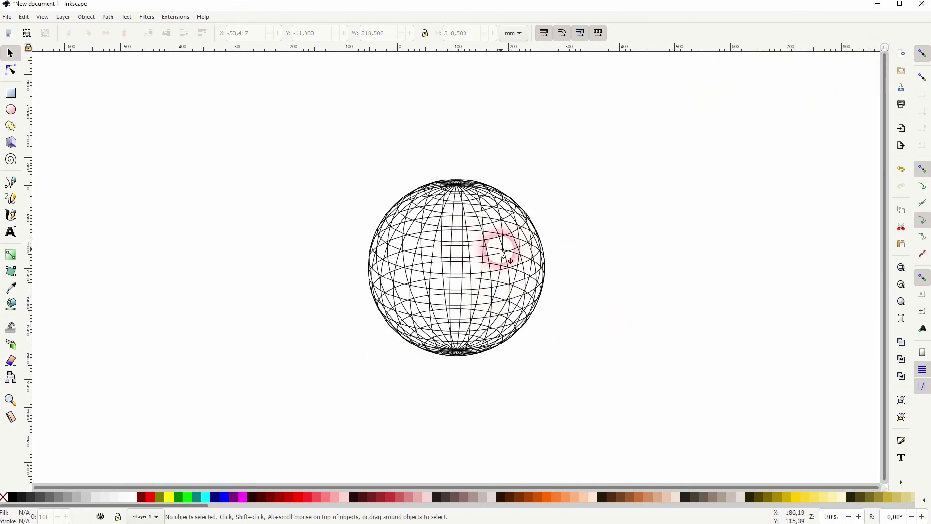